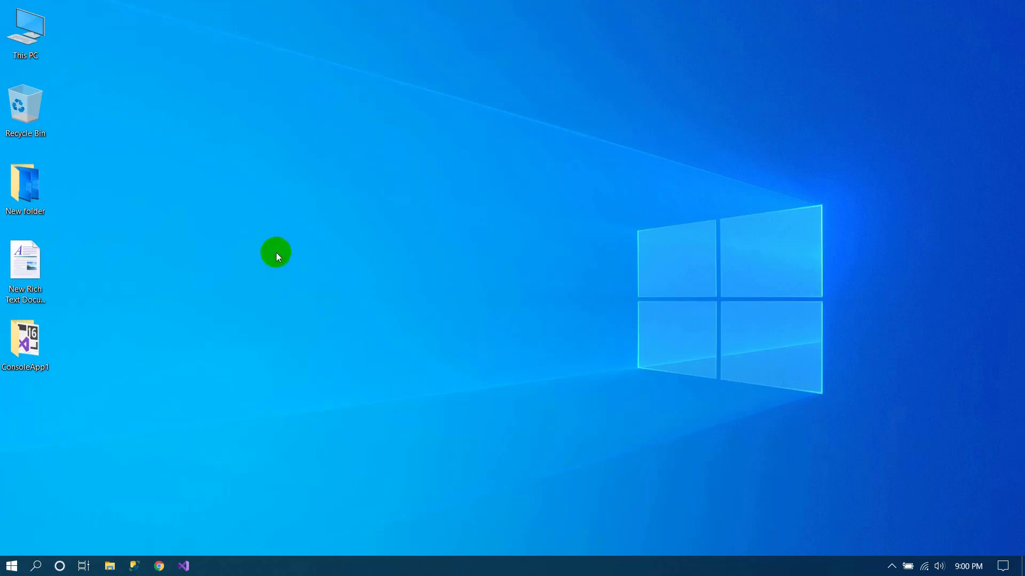
Step: Open Visual Studio 2019 and start creating a new project
click(188, 565)
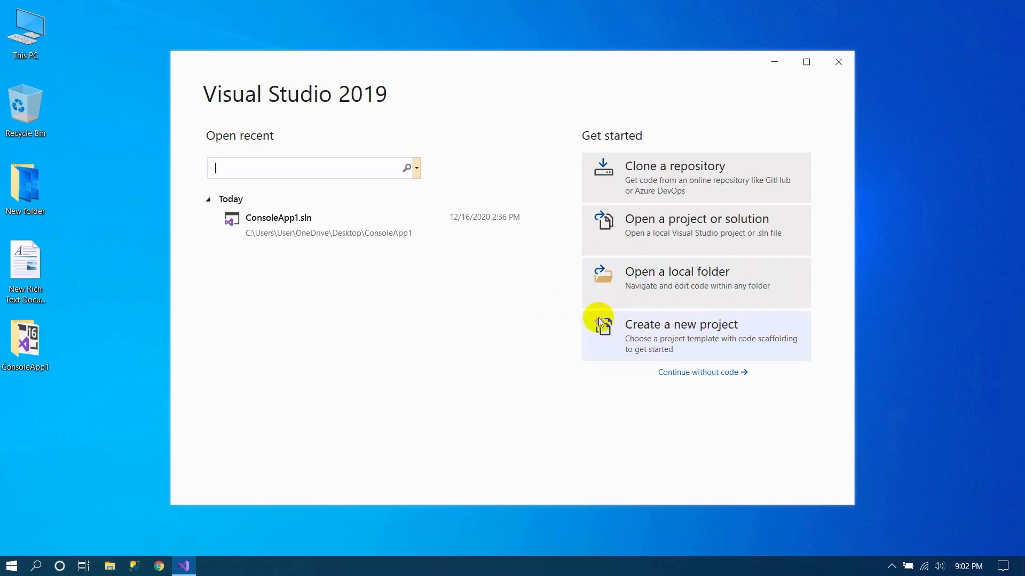
click(694, 334)
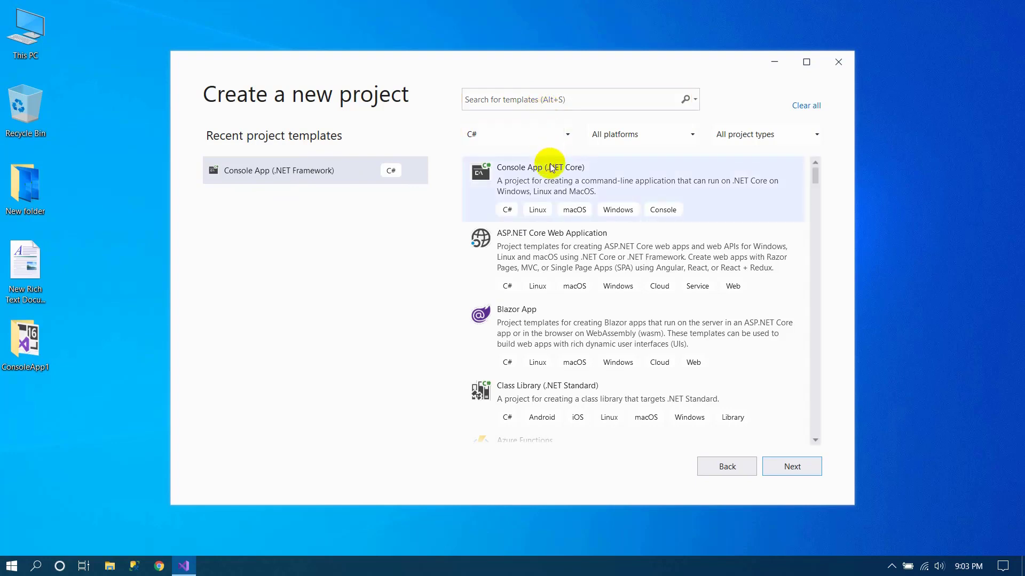
Step: Filter the project templates by C#, Windows and Console, and select Console App (.NET Framework)
click(567, 135)
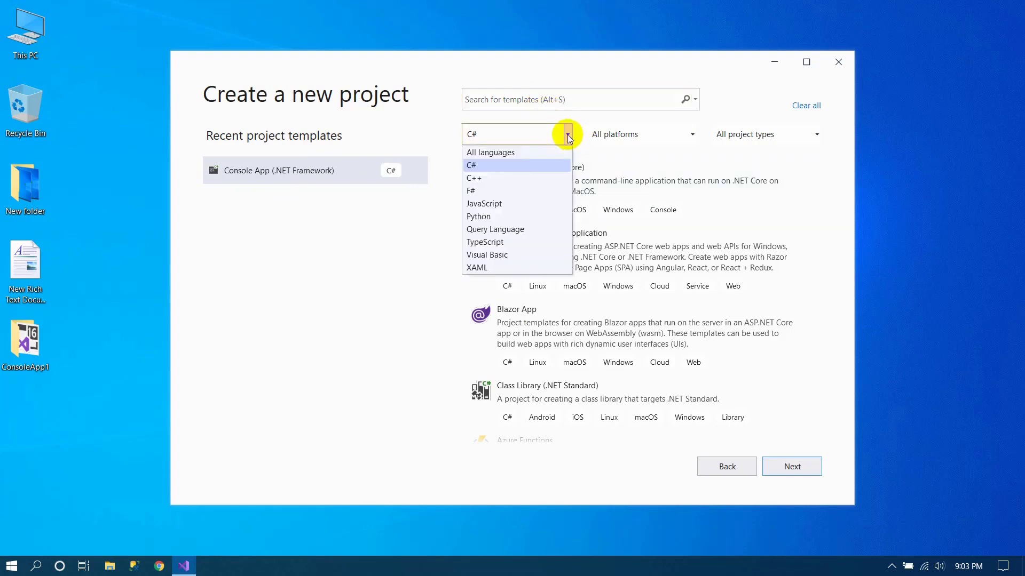
click(479, 168)
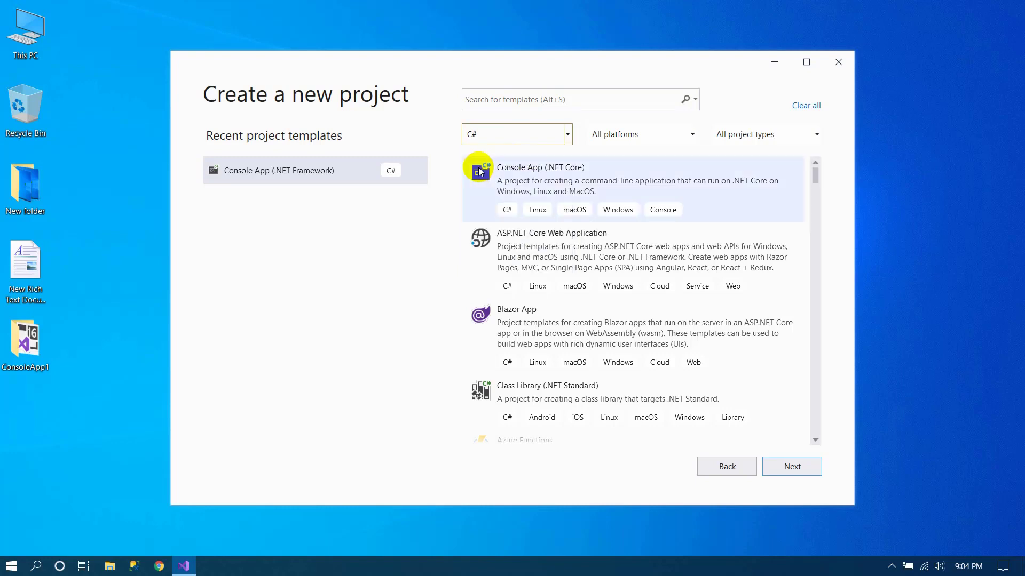
click(615, 137)
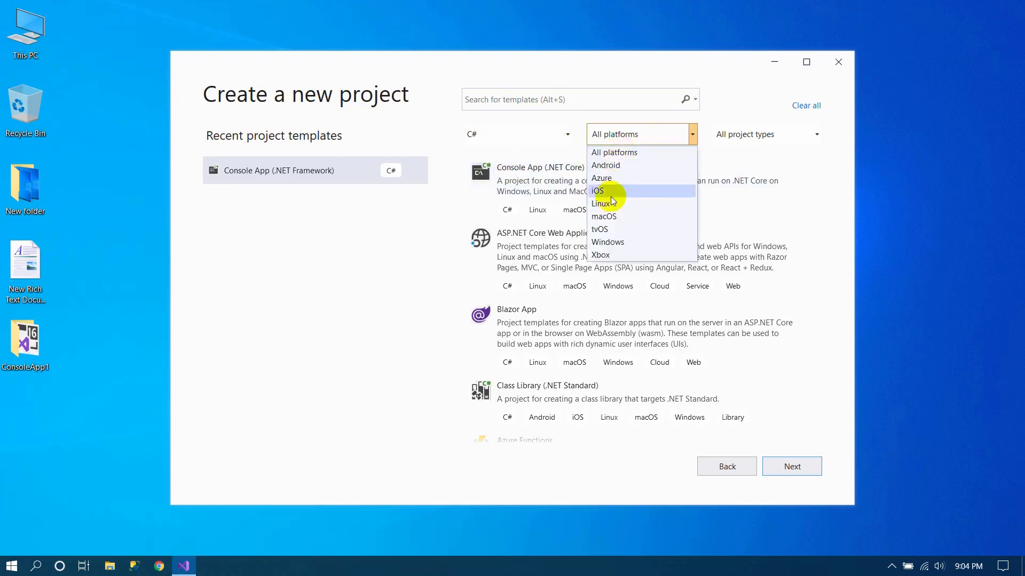
click(617, 245)
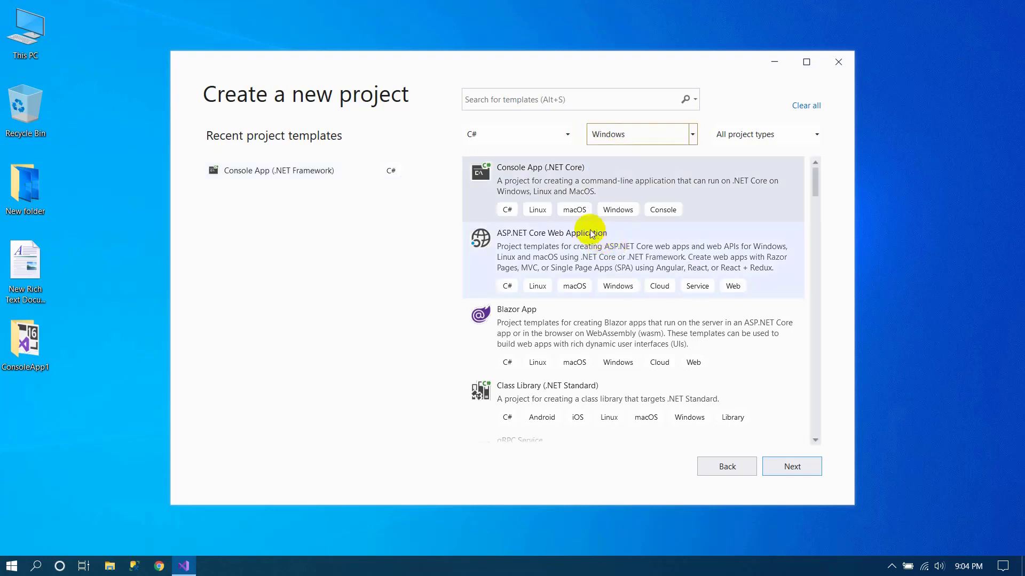
click(815, 136)
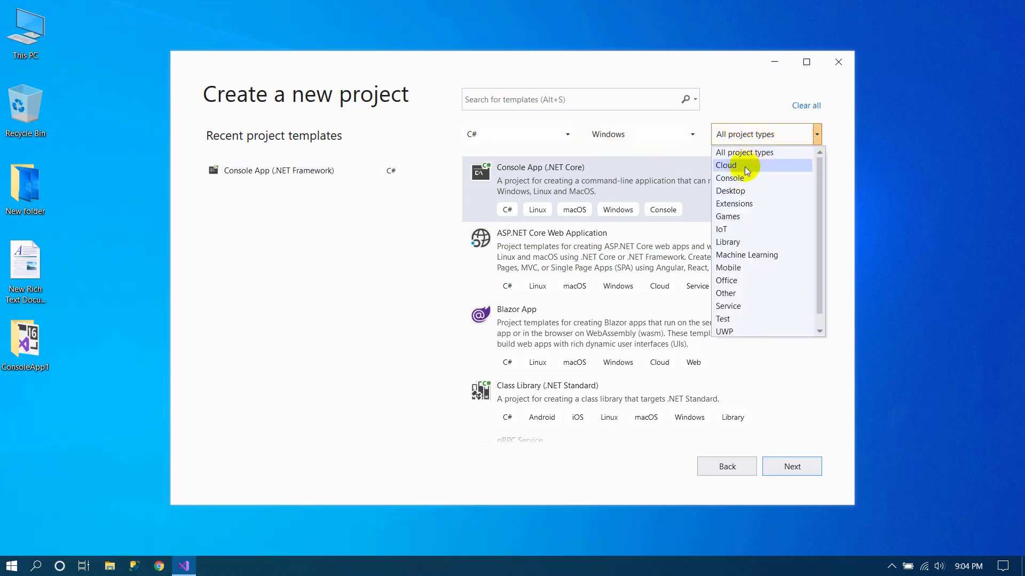
click(731, 180)
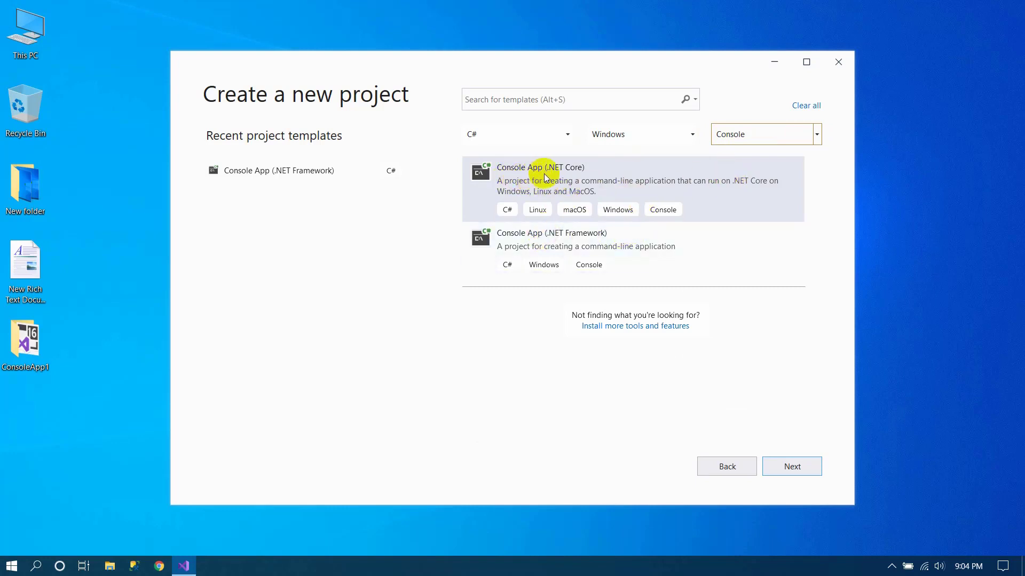
click(533, 241)
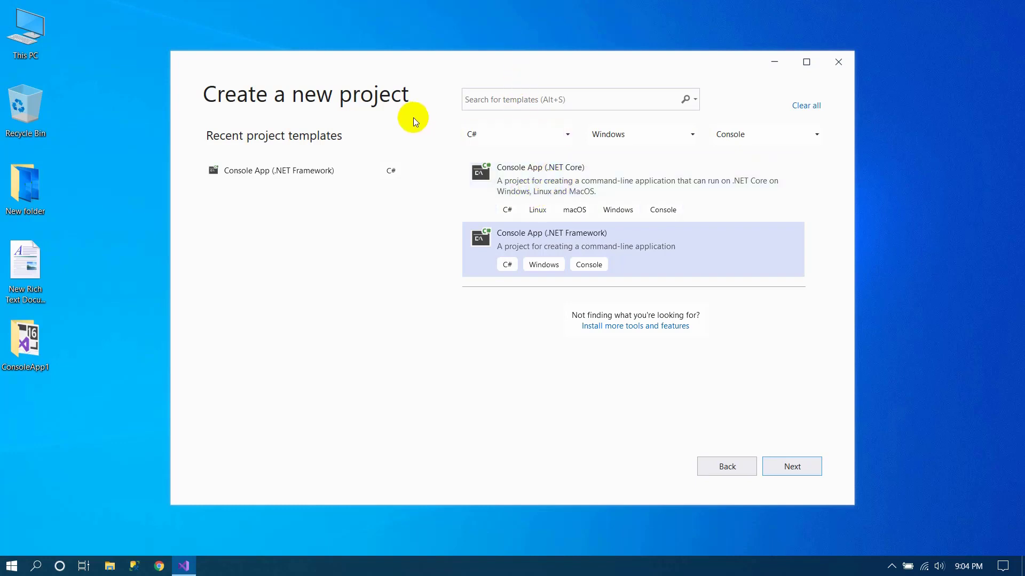
Step: Reset the template filters to all project types, all platforms and all languages
click(532, 99)
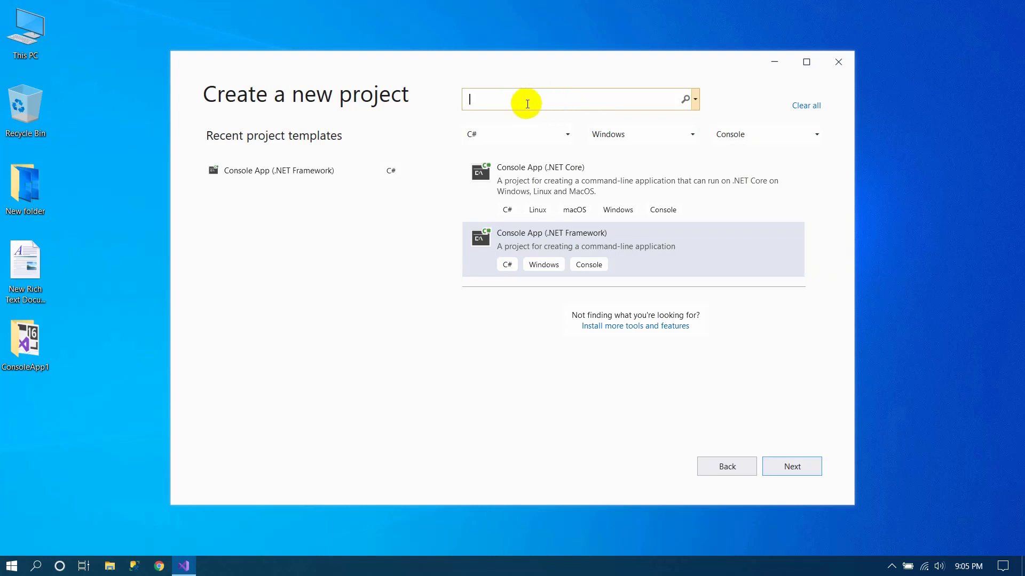
click(817, 134)
click(738, 153)
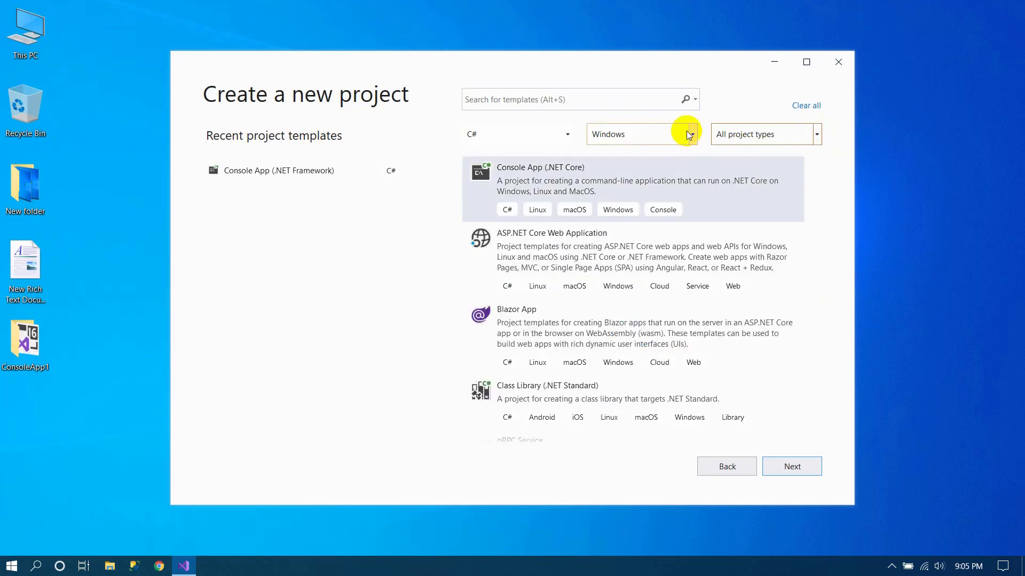
click(693, 134)
click(650, 155)
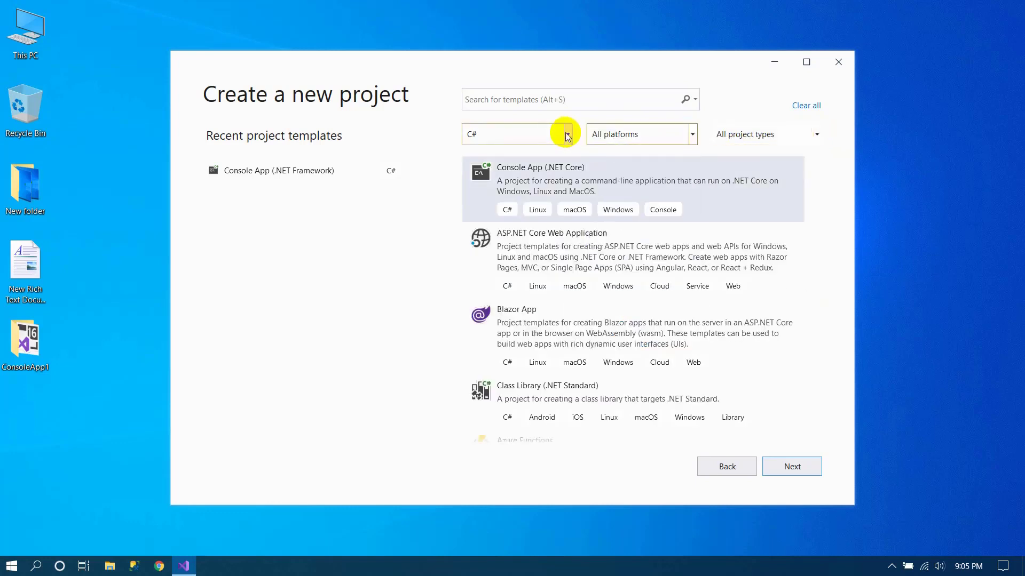
click(568, 133)
click(497, 153)
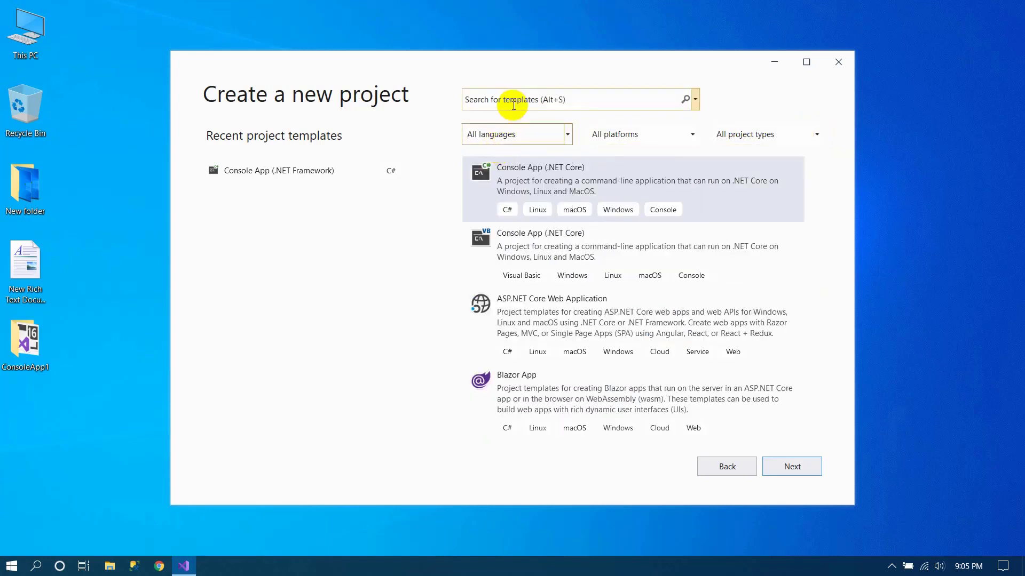
Step: Search the templates for "Console app" and continue with the C# Console App (.NET Framework) template
click(513, 99)
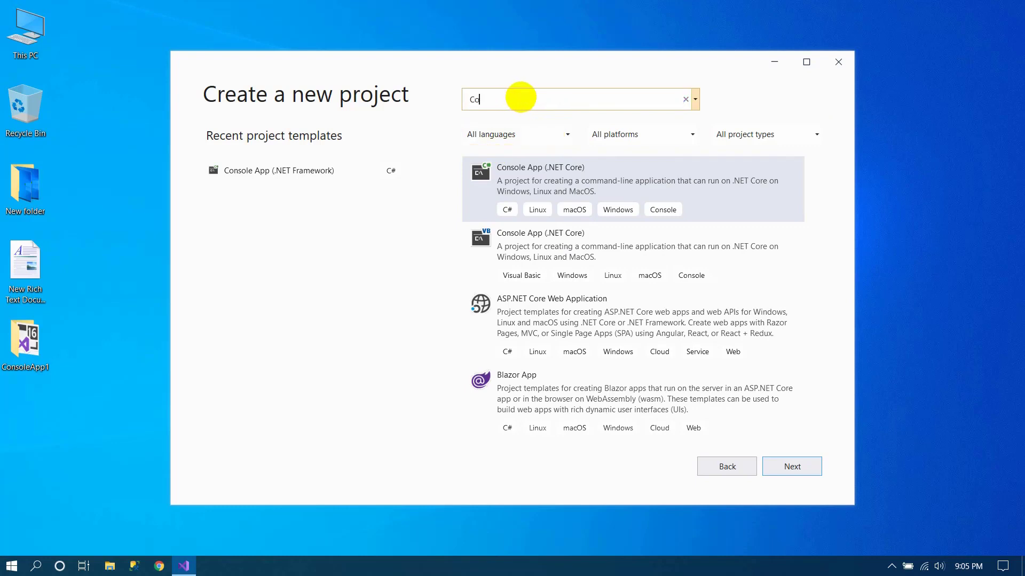
text(Console app)
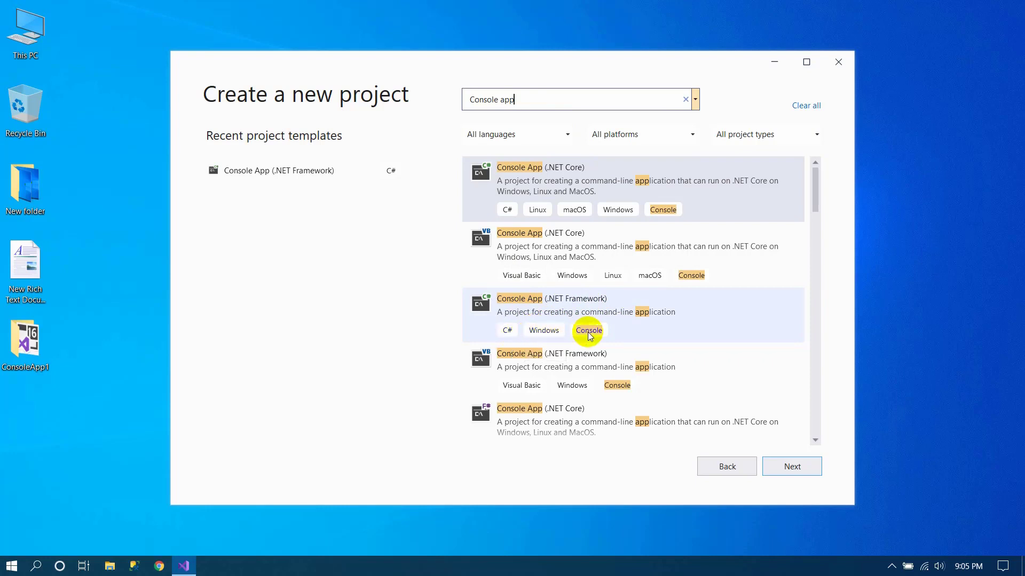
click(558, 316)
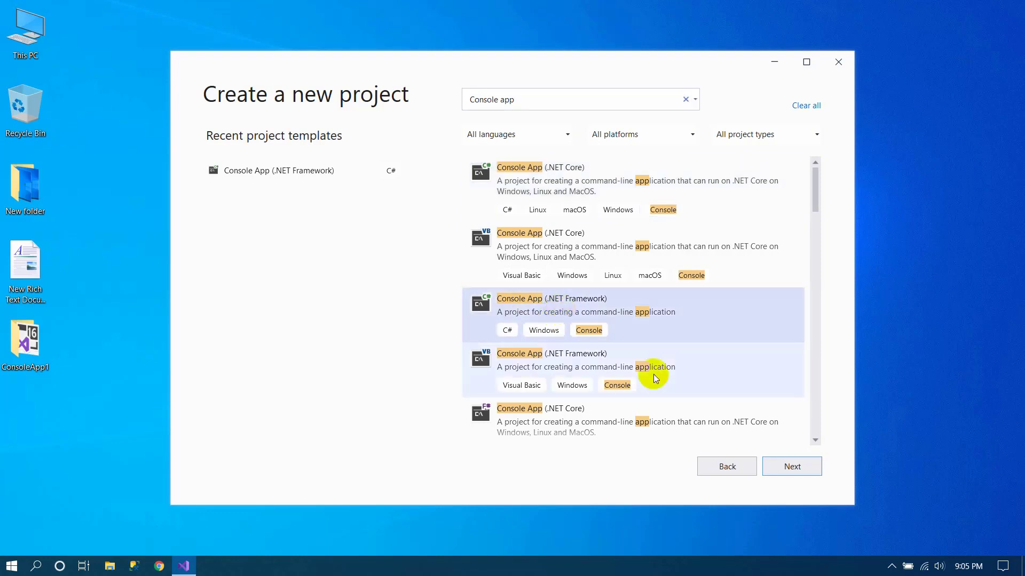
click(792, 467)
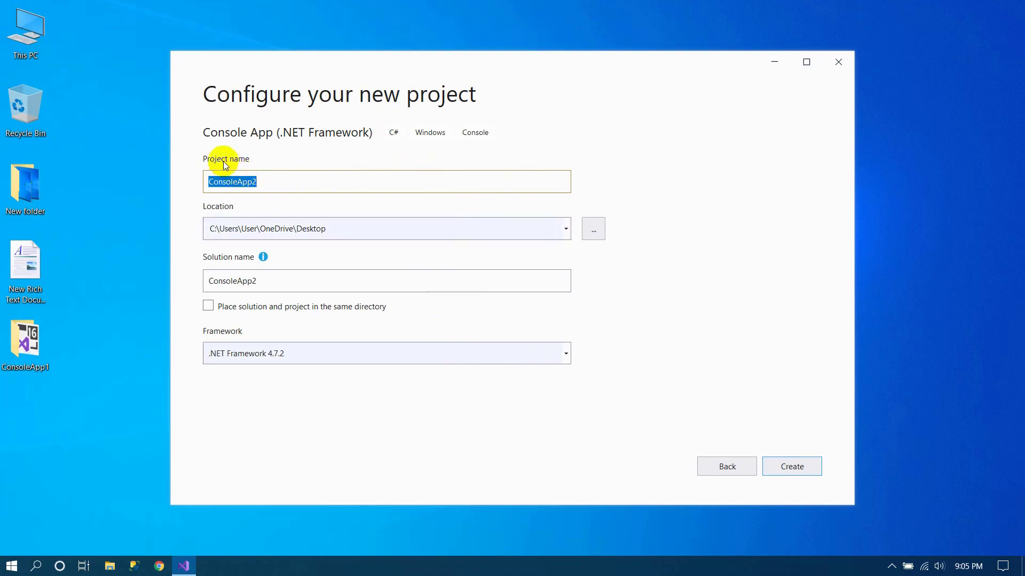
Step: Name the project HelloTest
click(286, 181)
drag(286, 182, 194, 181)
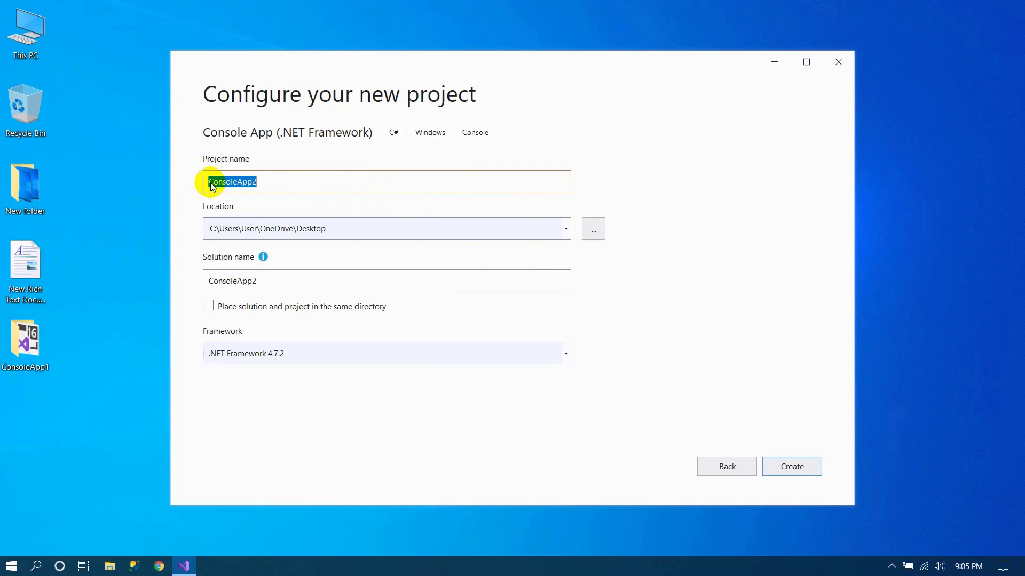
text(HelloTest)
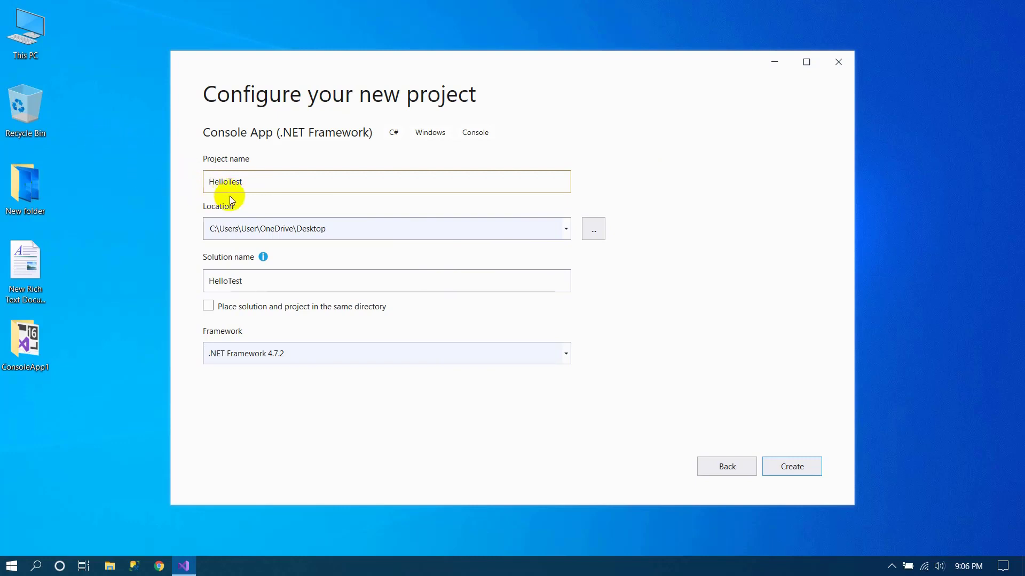
Step: Set the project location to the root of New Volume (E:)
click(591, 229)
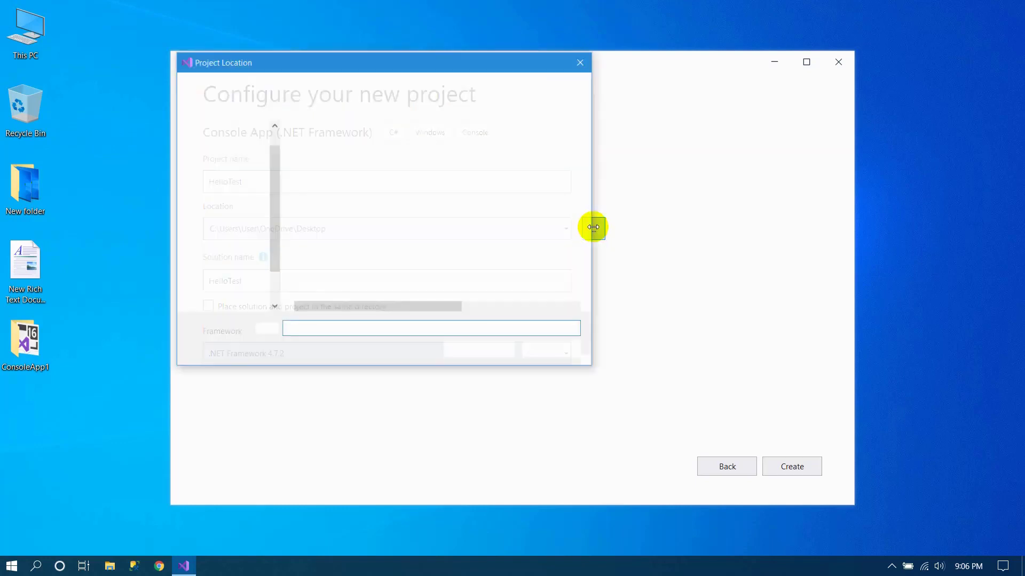
scroll(256, 267, down, 4)
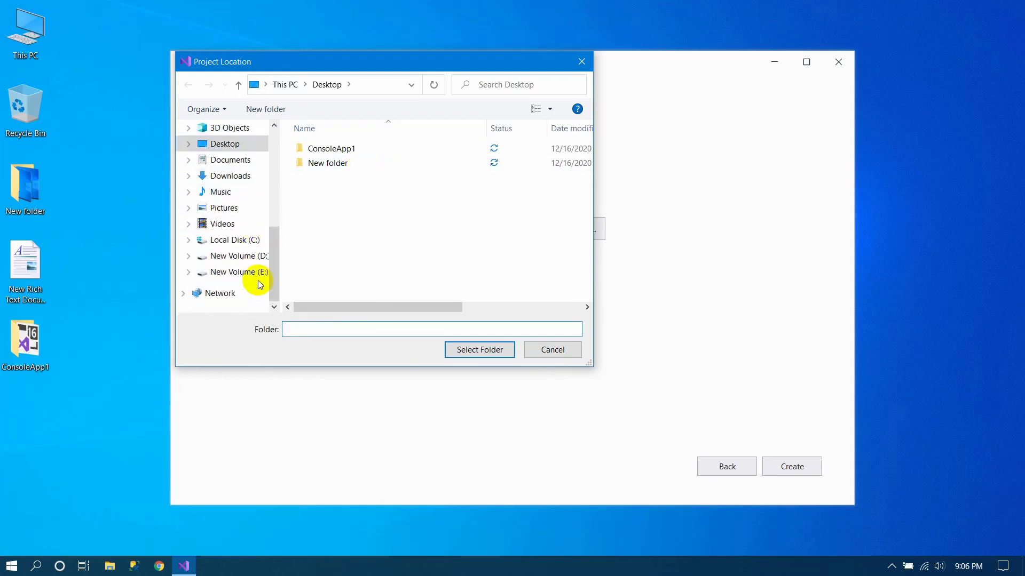
click(257, 272)
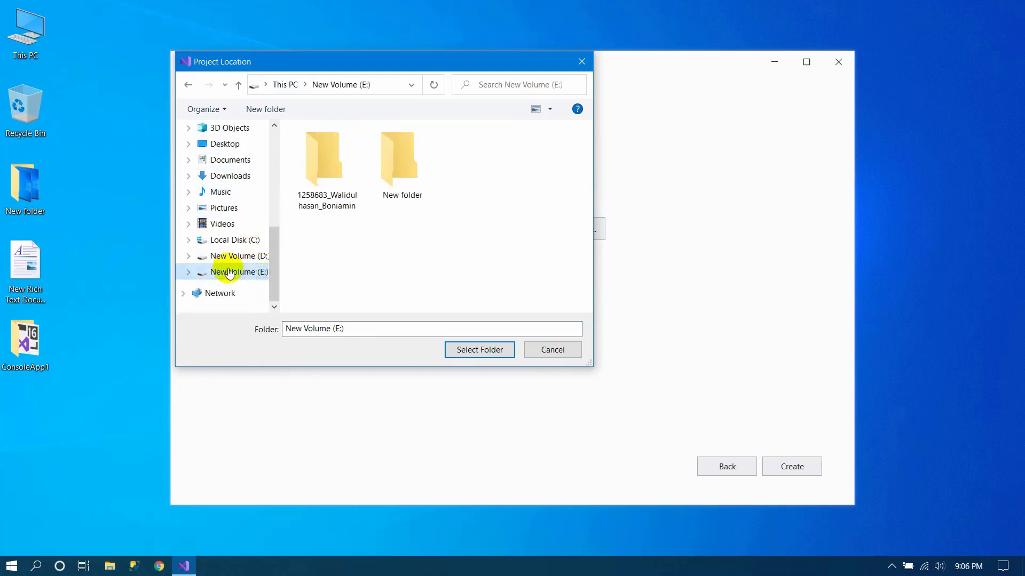
click(472, 352)
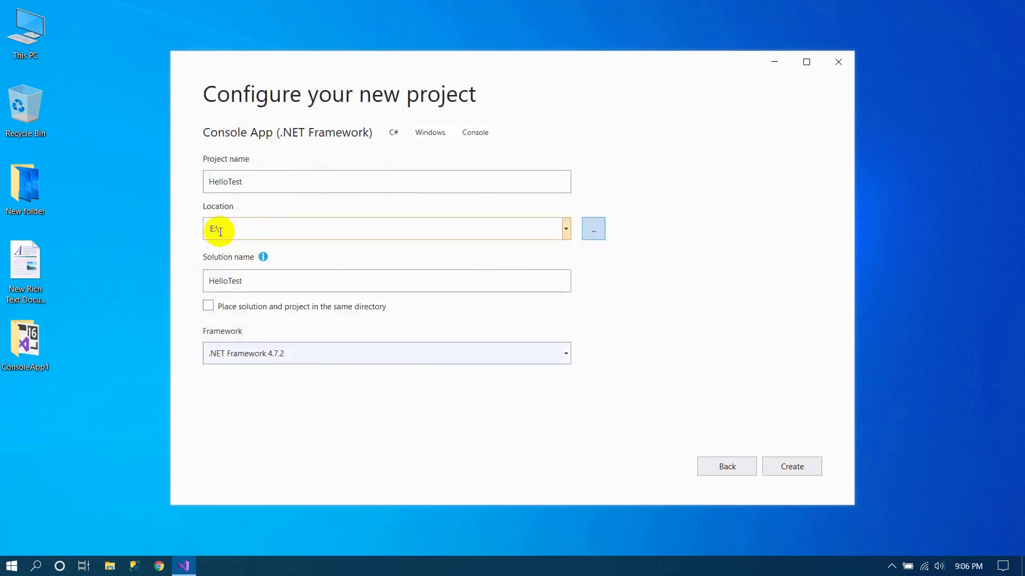
Step: Change the solution name to sfHello
click(251, 281)
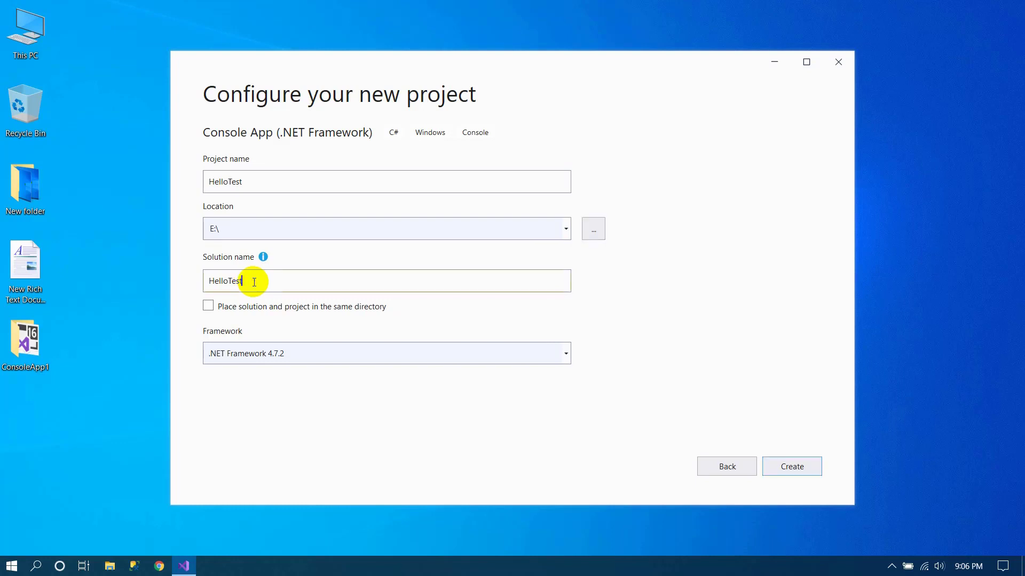
drag(270, 279, 159, 284)
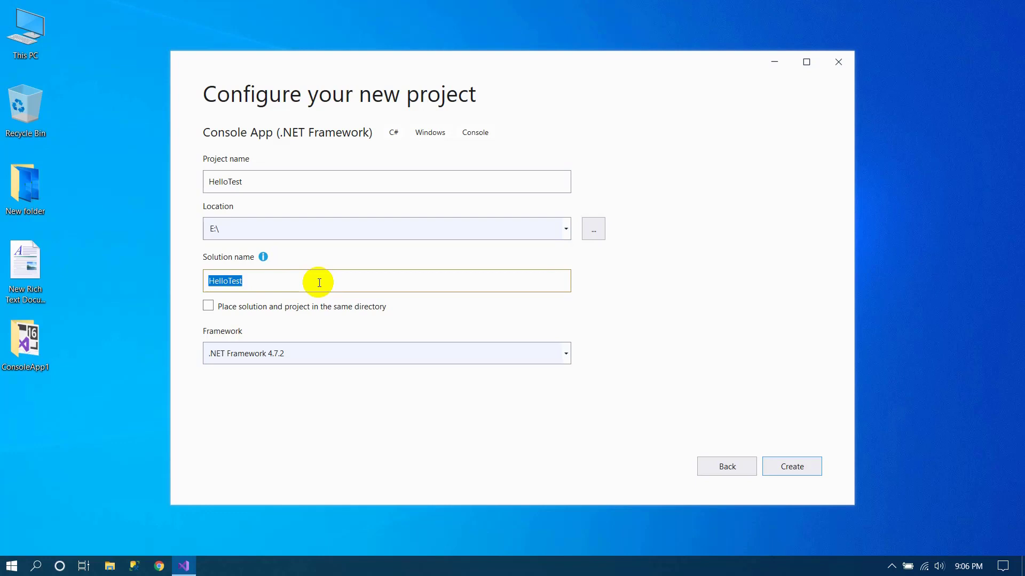
text(sf)
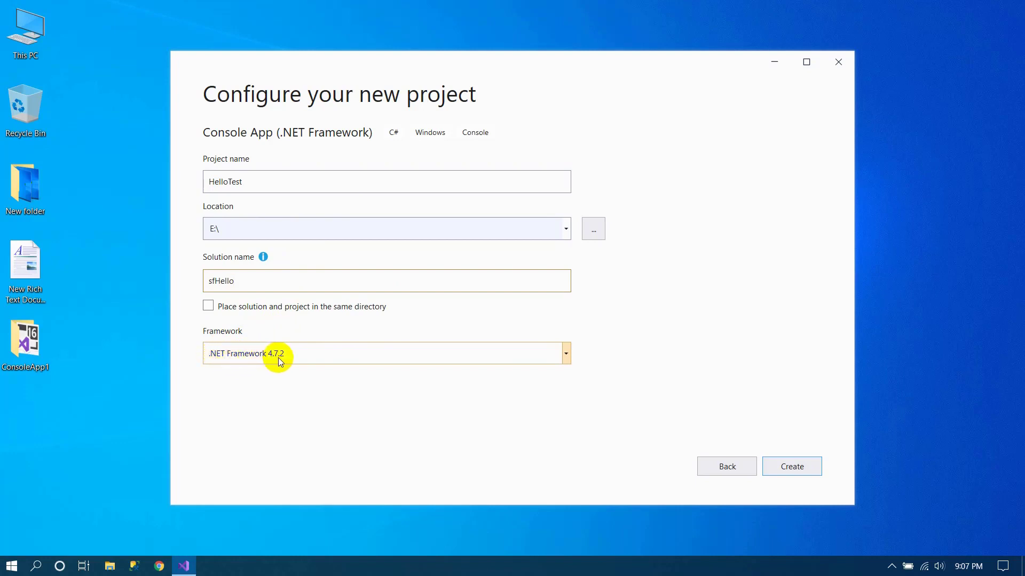
Step: Check the available framework versions, keep .NET Framework 4.7.2 and create the project
click(564, 358)
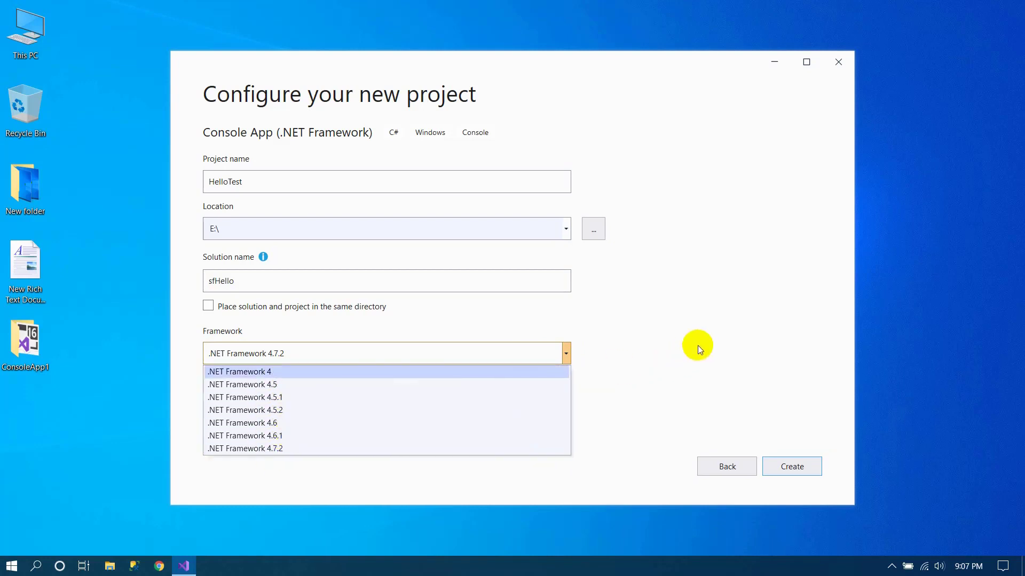
click(673, 337)
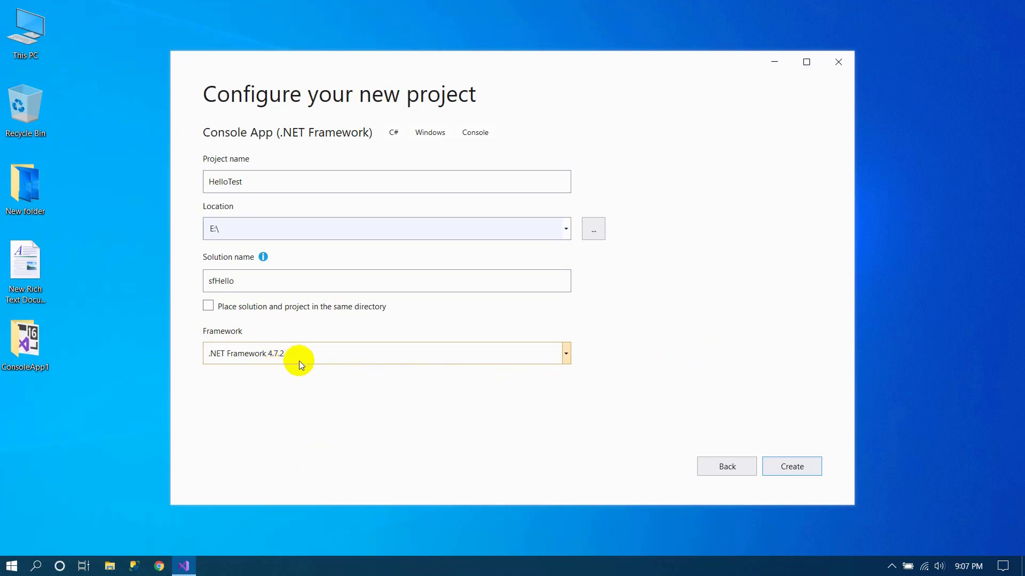
click(792, 467)
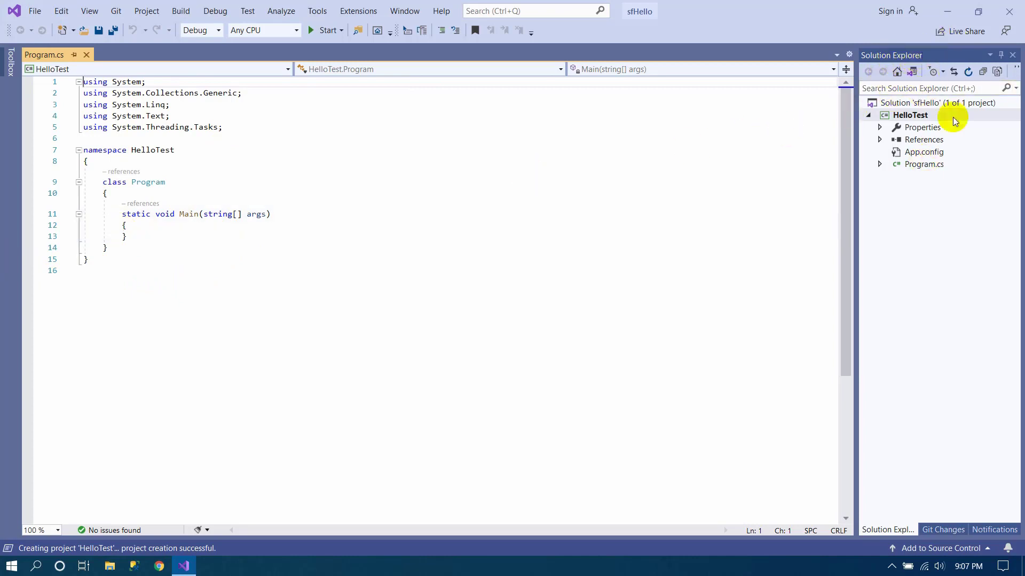
Step: Close the Solution Explorer, Git Changes, Notifications and Toolbox windows, leaving only the Program.cs editor
click(1015, 55)
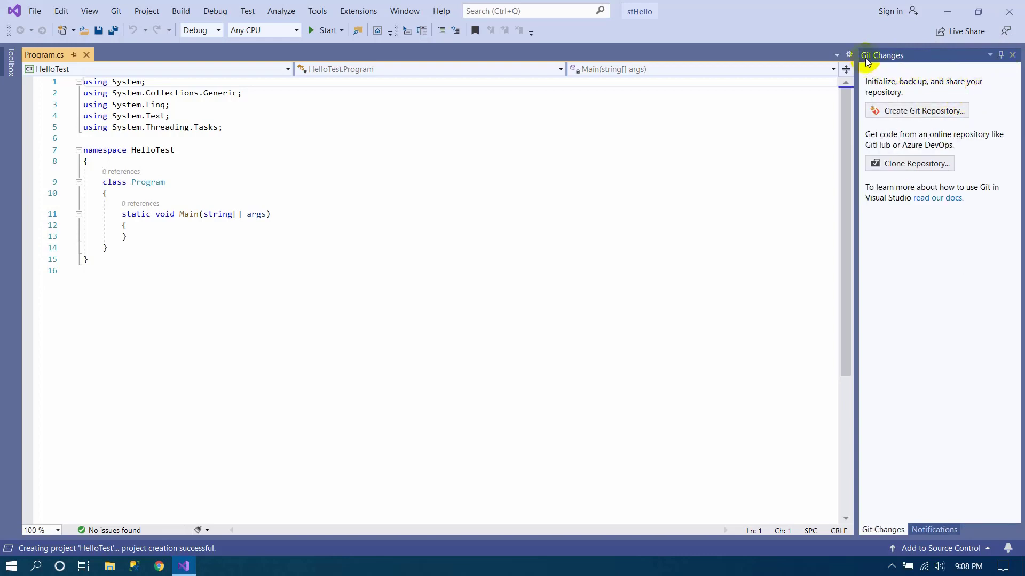
click(1012, 55)
click(1012, 55)
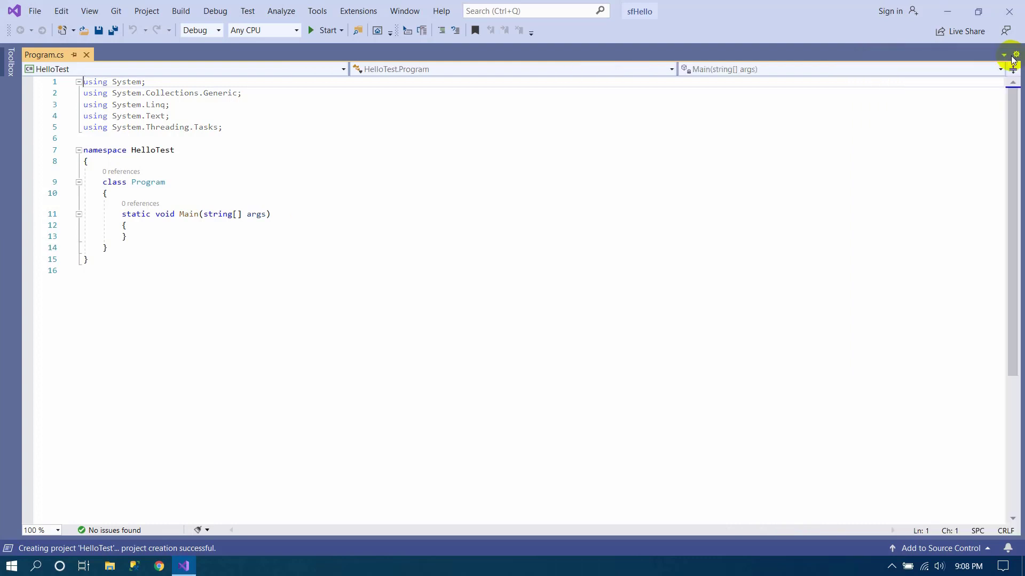
click(9, 66)
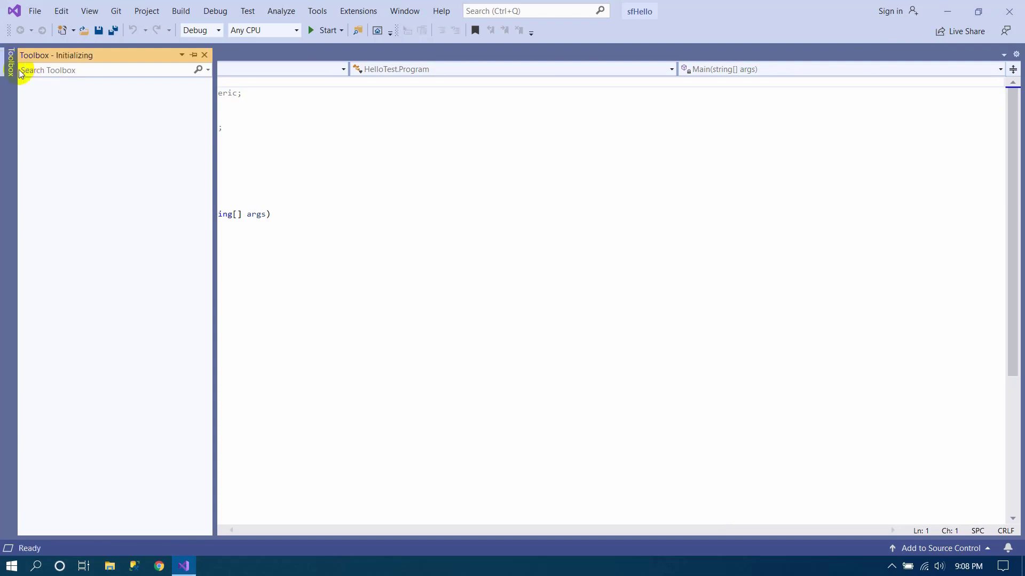
click(205, 55)
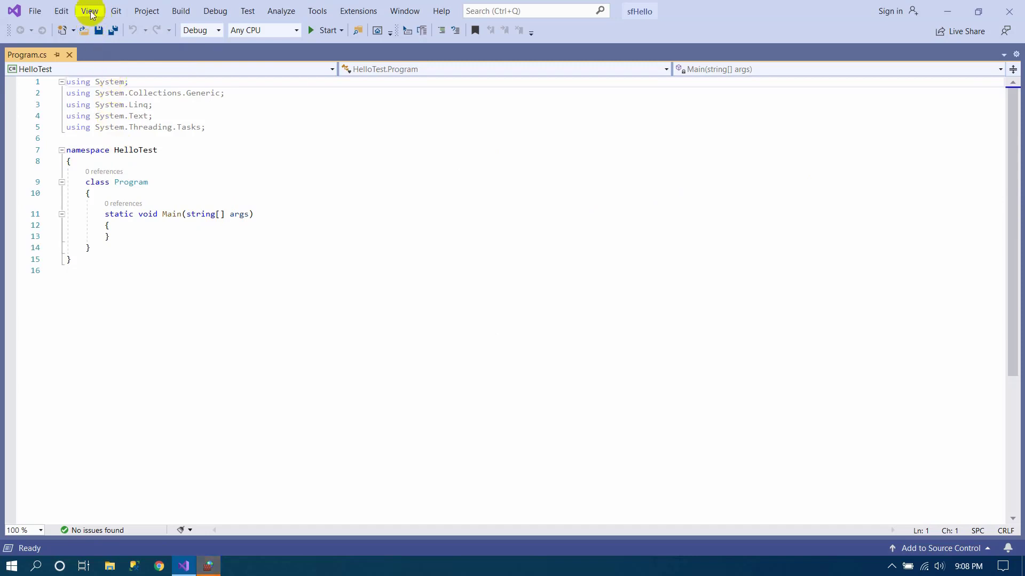
Step: Restore the Solution Explorer and the Toolbox, keeping the Toolbox auto-hidden beside the Program.cs code
click(91, 12)
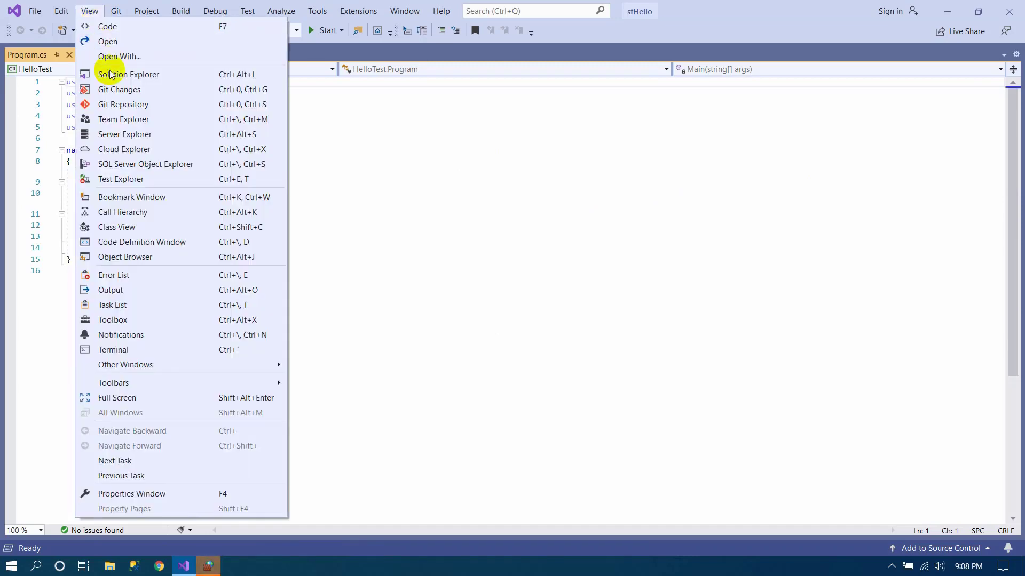
click(138, 75)
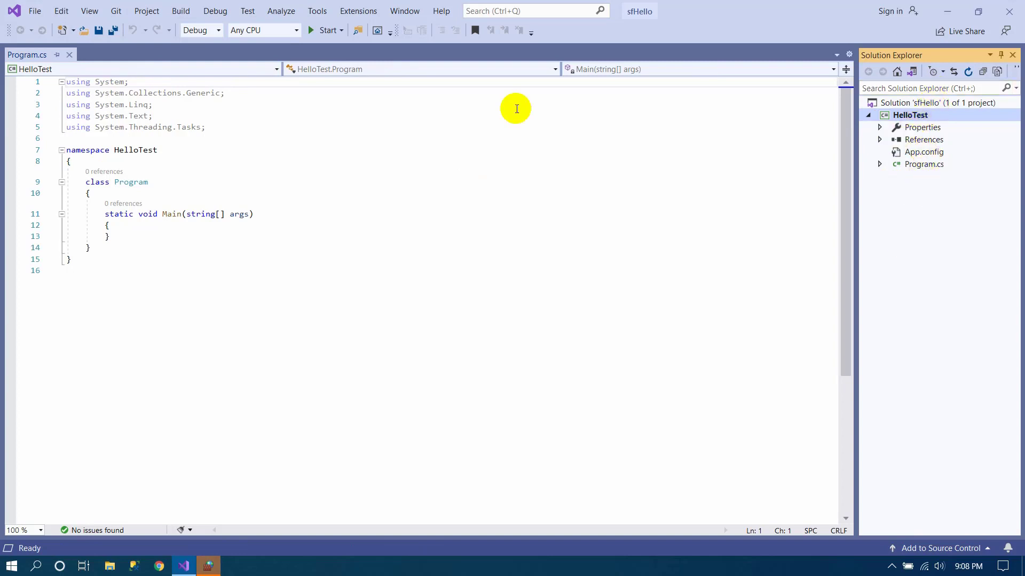
click(90, 11)
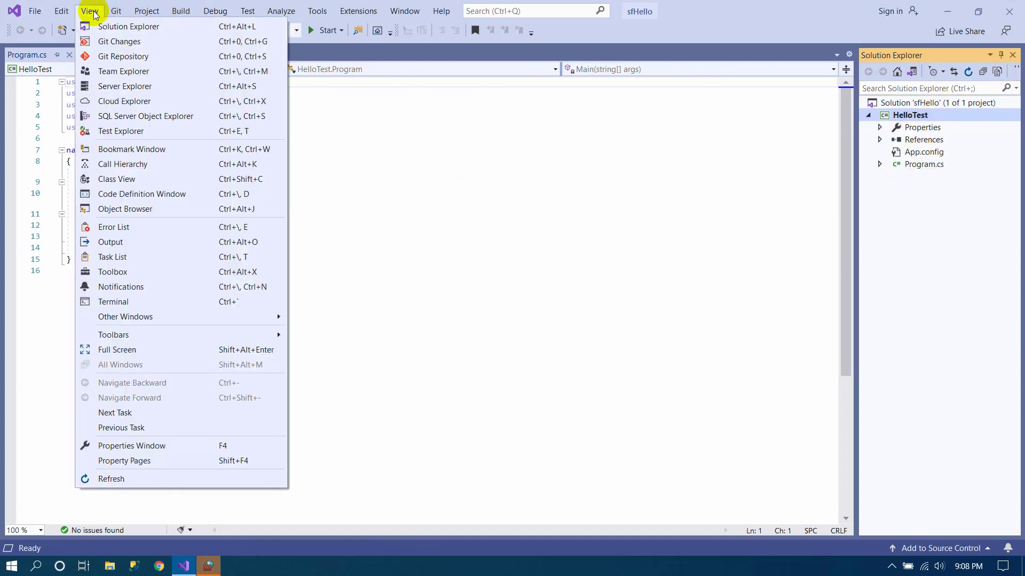
click(139, 273)
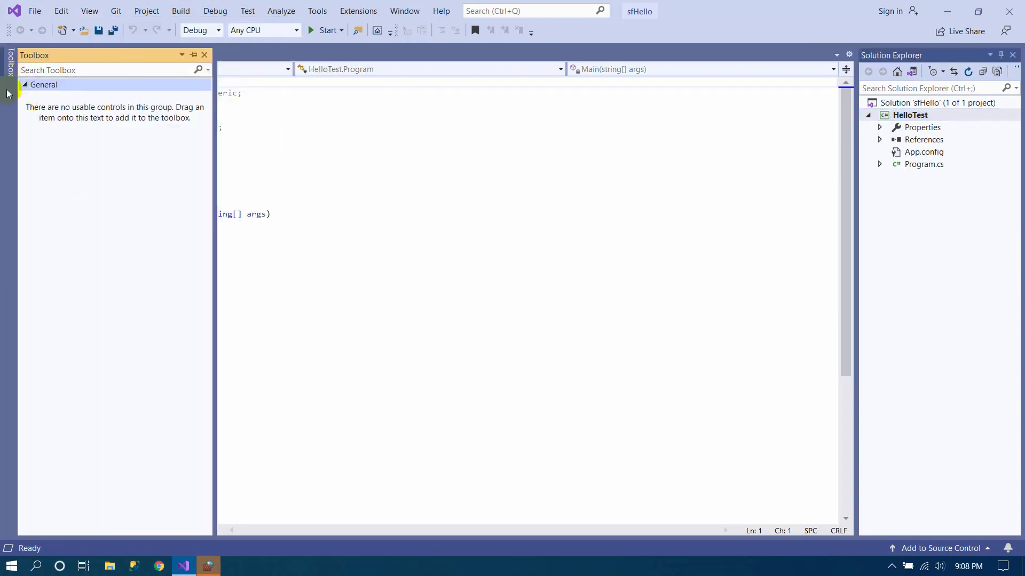
click(193, 55)
click(288, 138)
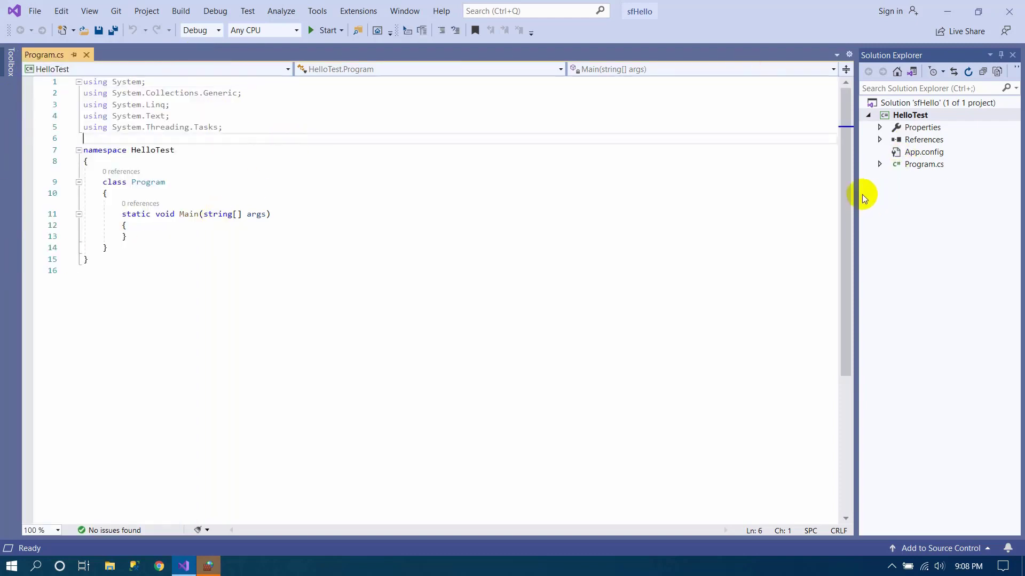
Step: Select the sfHello solution in the Solution Explorer and collapse the HelloTest project
click(921, 103)
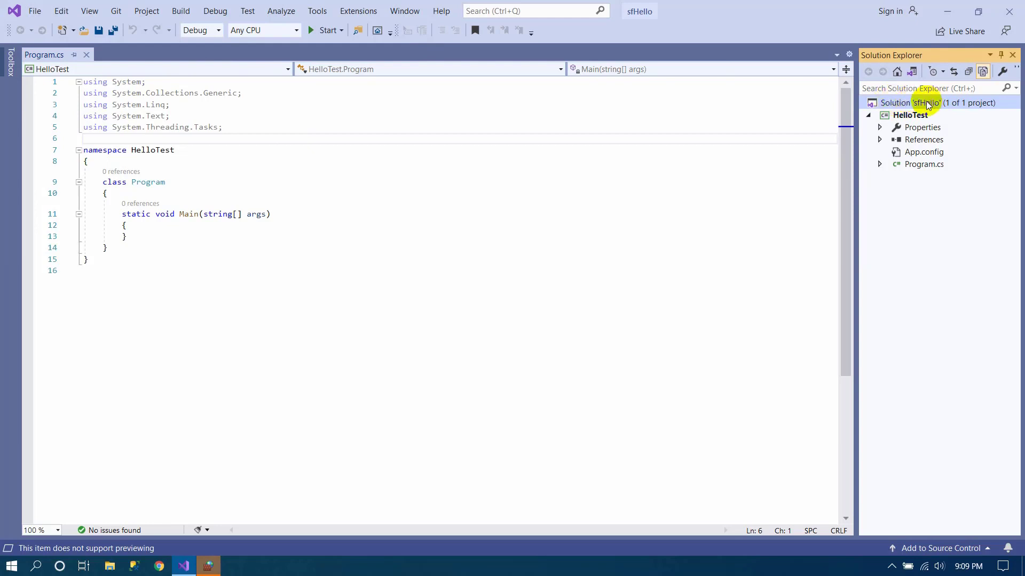
click(869, 115)
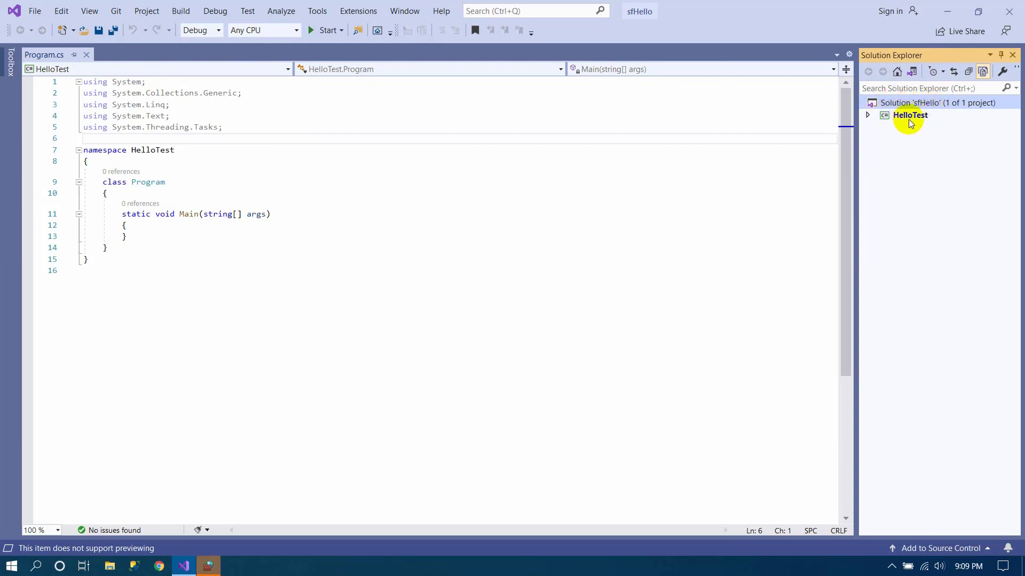